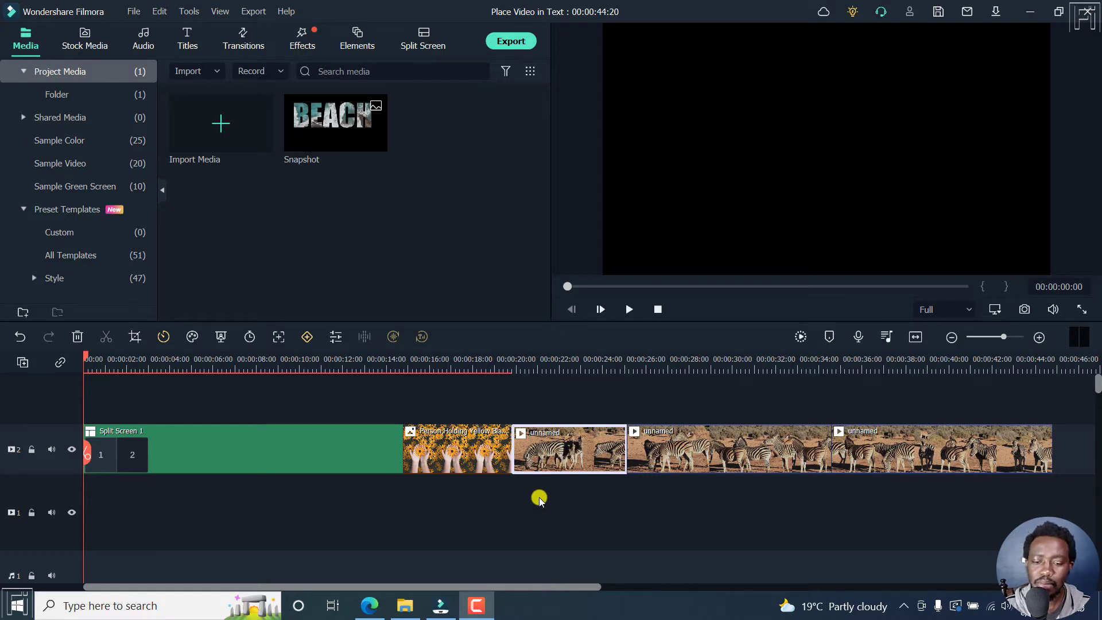
# Scrub the playhead from the start of the timeline to about 32 seconds to preview the project
pyautogui.click(88, 366)
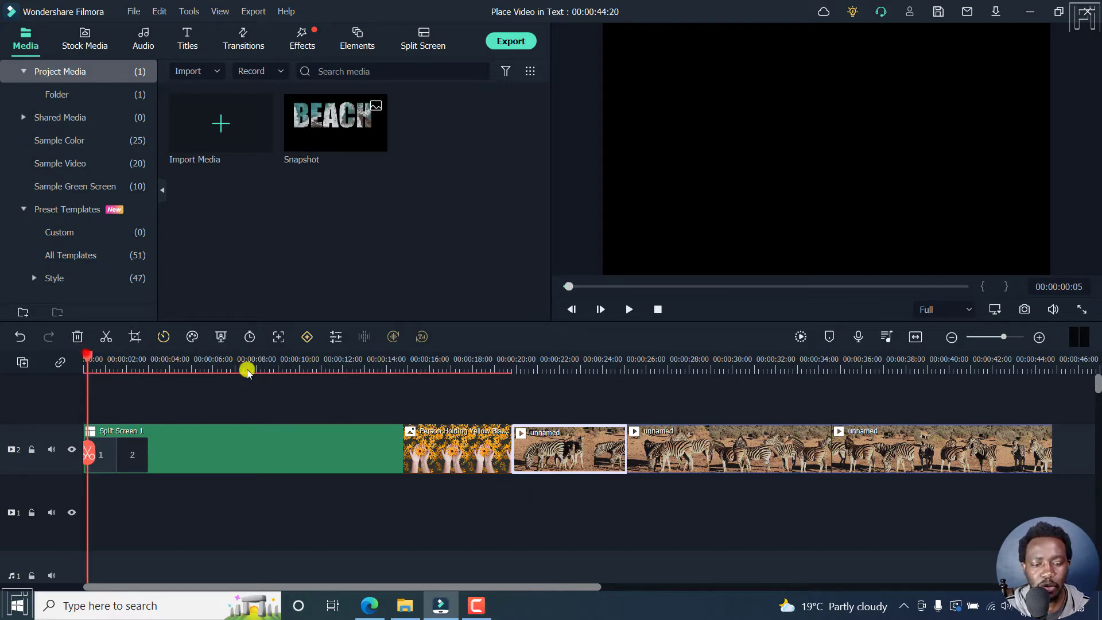
pyautogui.moveTo(246, 372); pyautogui.dragTo(788, 385)
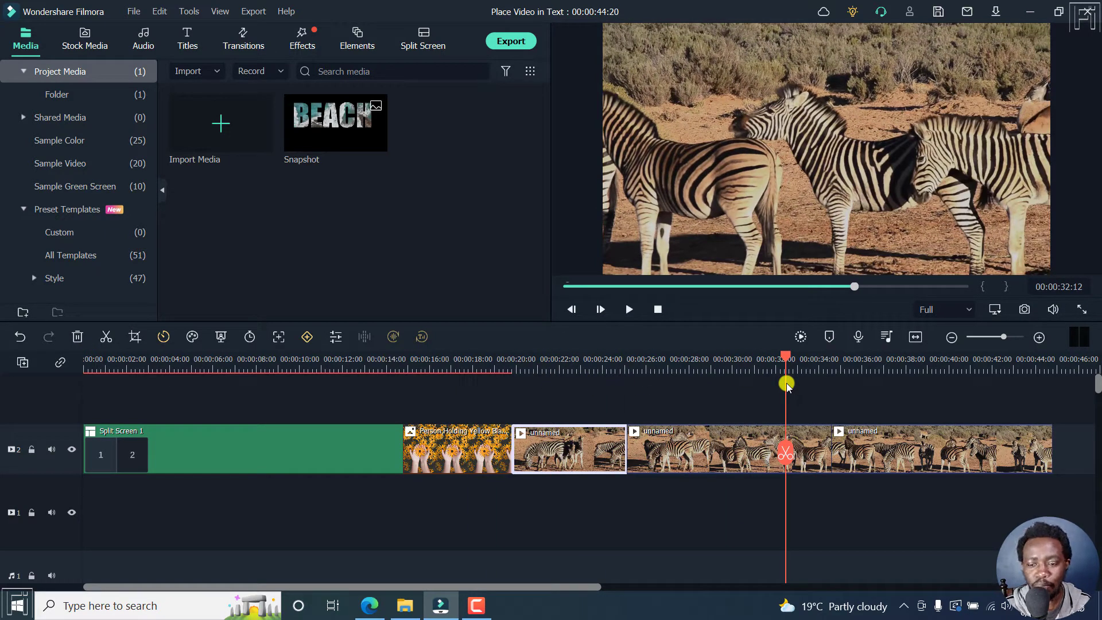
# Open the detailed MP4 export settings, set the quality to Best and choose H.264 as the video encoder
pyautogui.click(509, 42)
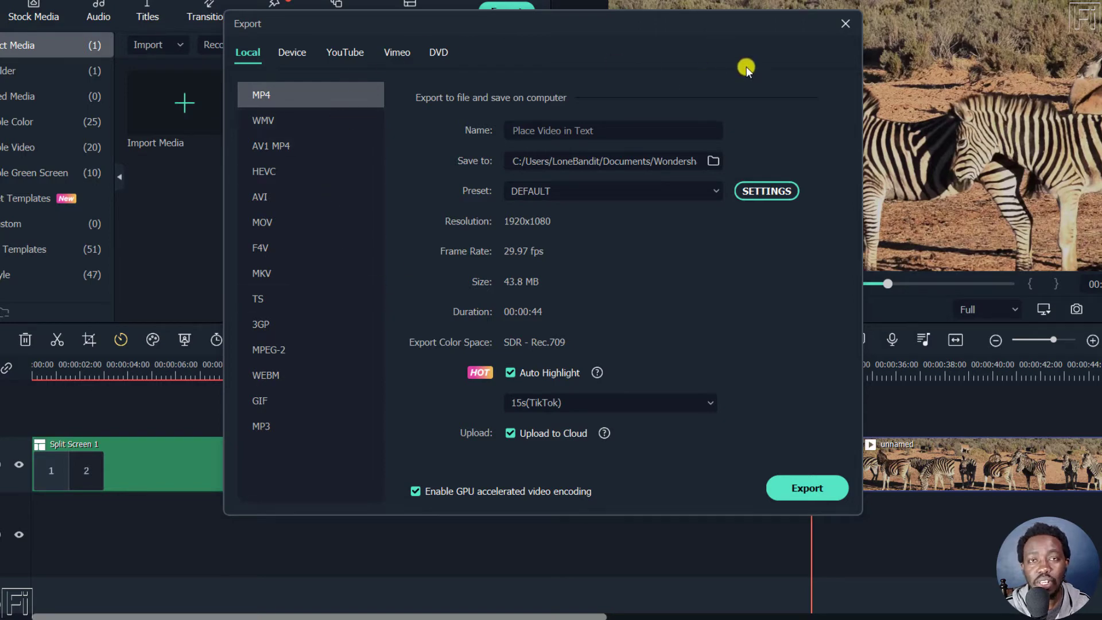
pyautogui.click(779, 194)
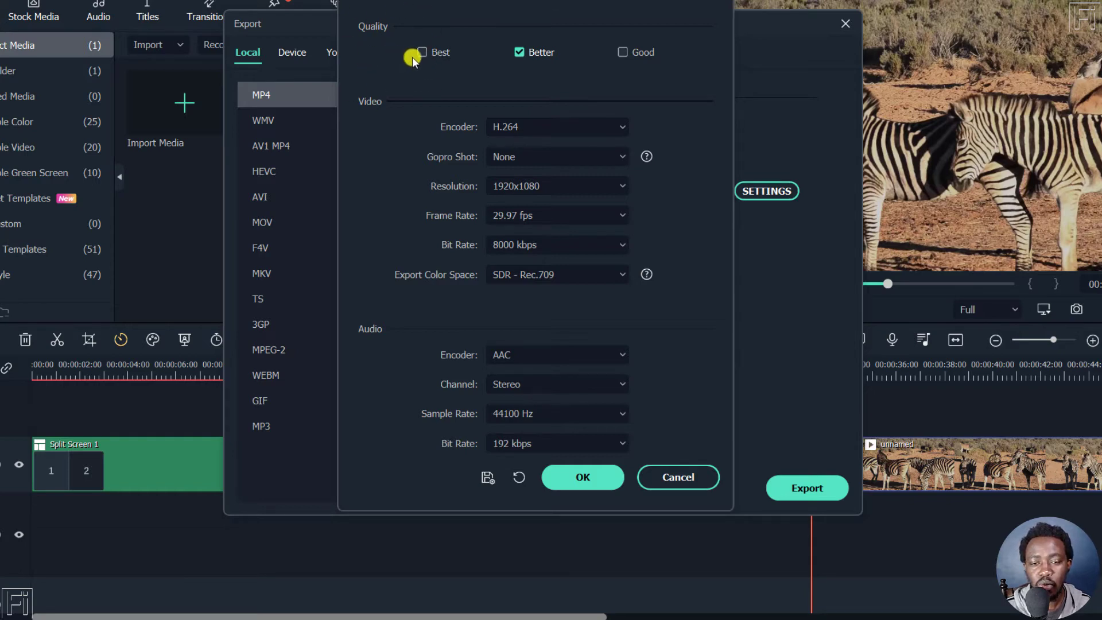
pyautogui.click(421, 53)
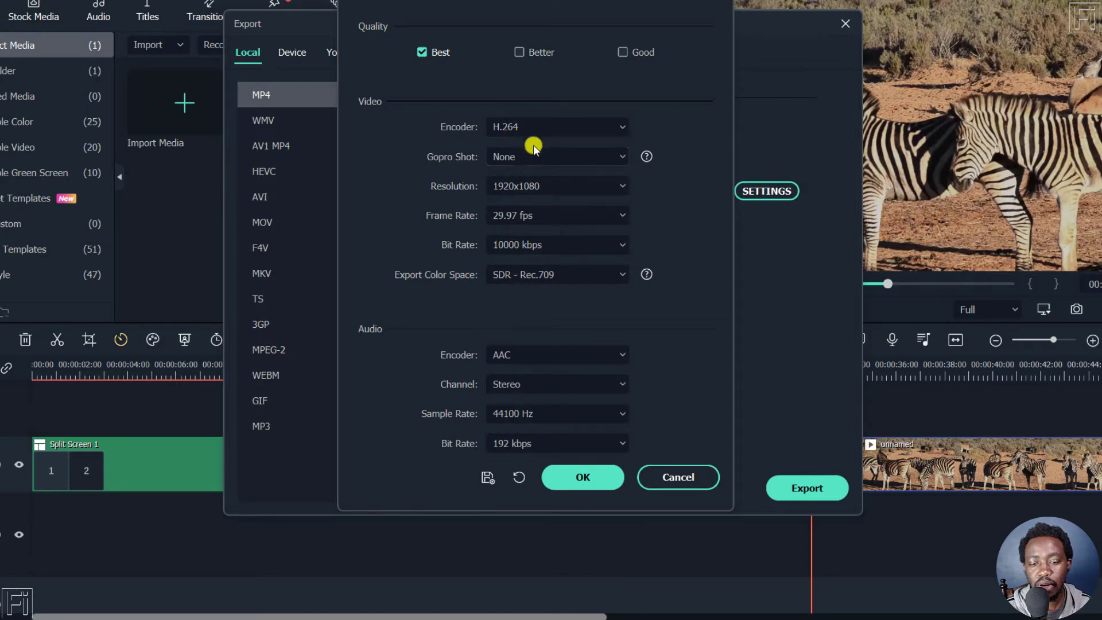
pyautogui.click(622, 126)
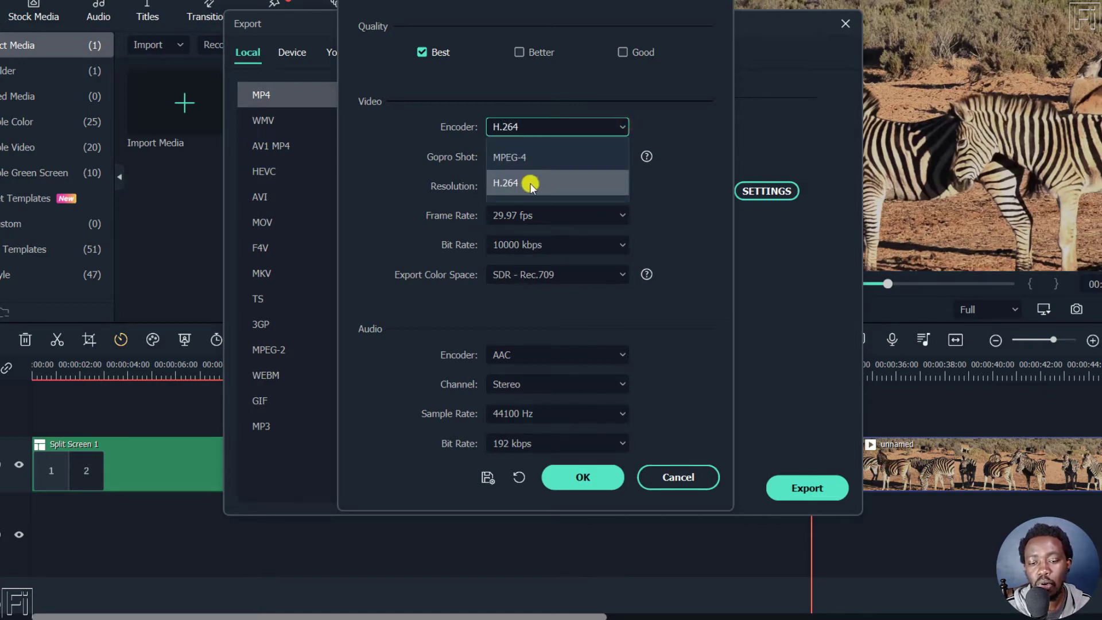
pyautogui.click(551, 184)
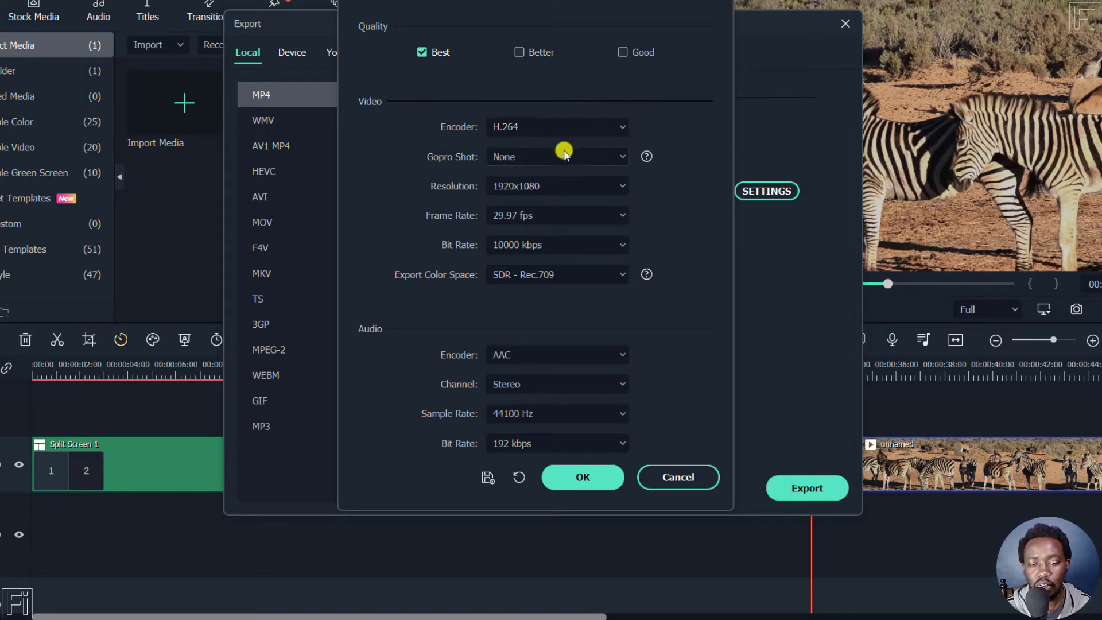
# Examine the Gopro Shot choices and the help for Gopro Shot and Export Color Space
pyautogui.click(619, 160)
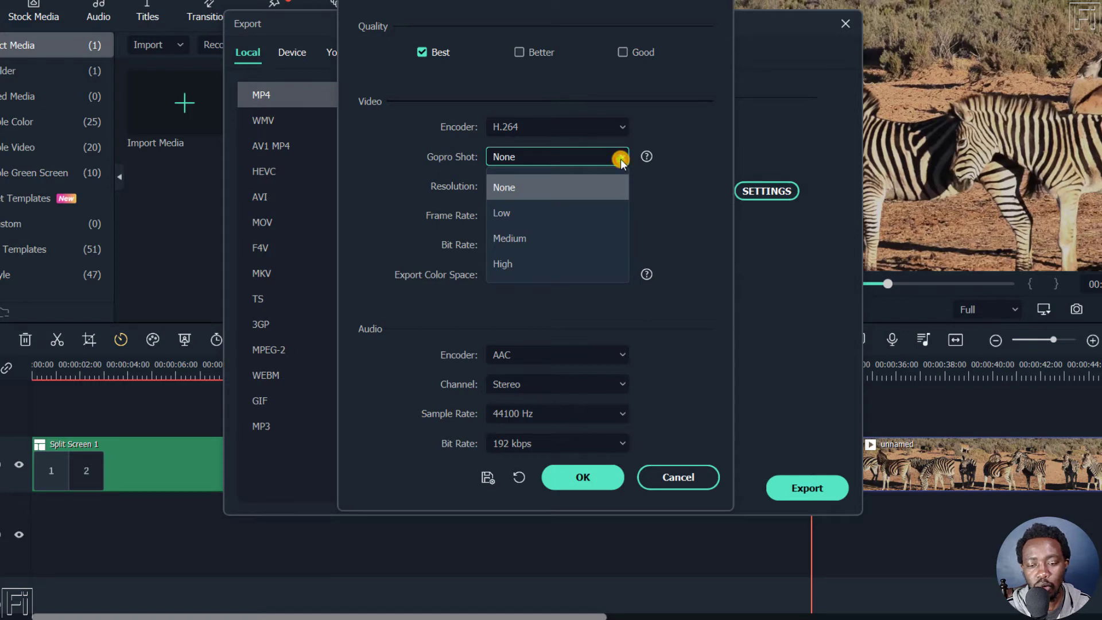
pyautogui.click(713, 138)
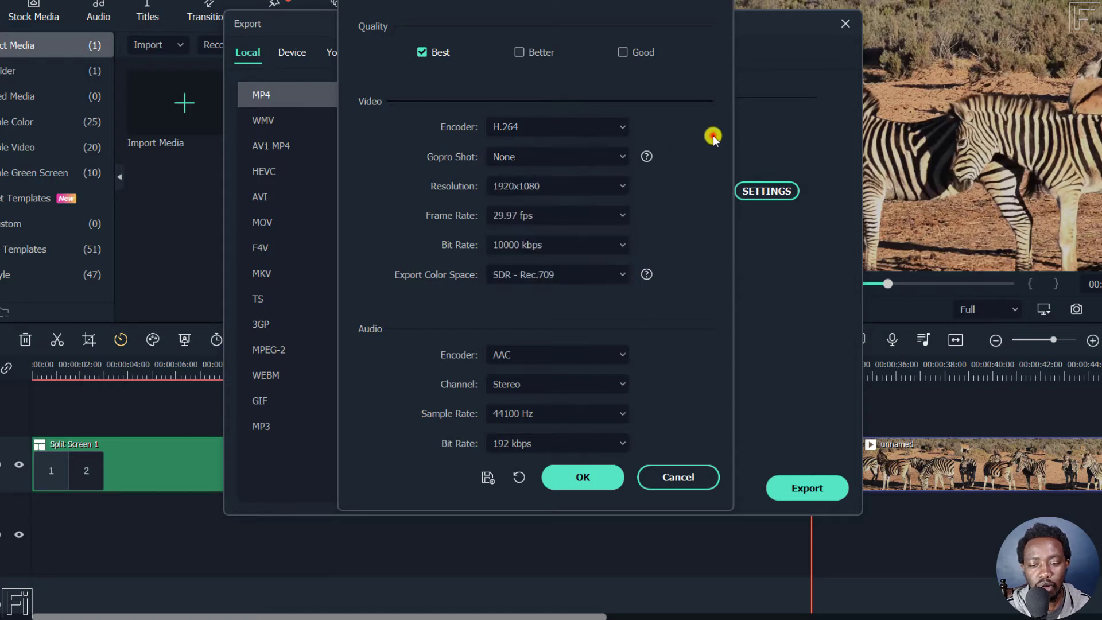
pyautogui.click(648, 157)
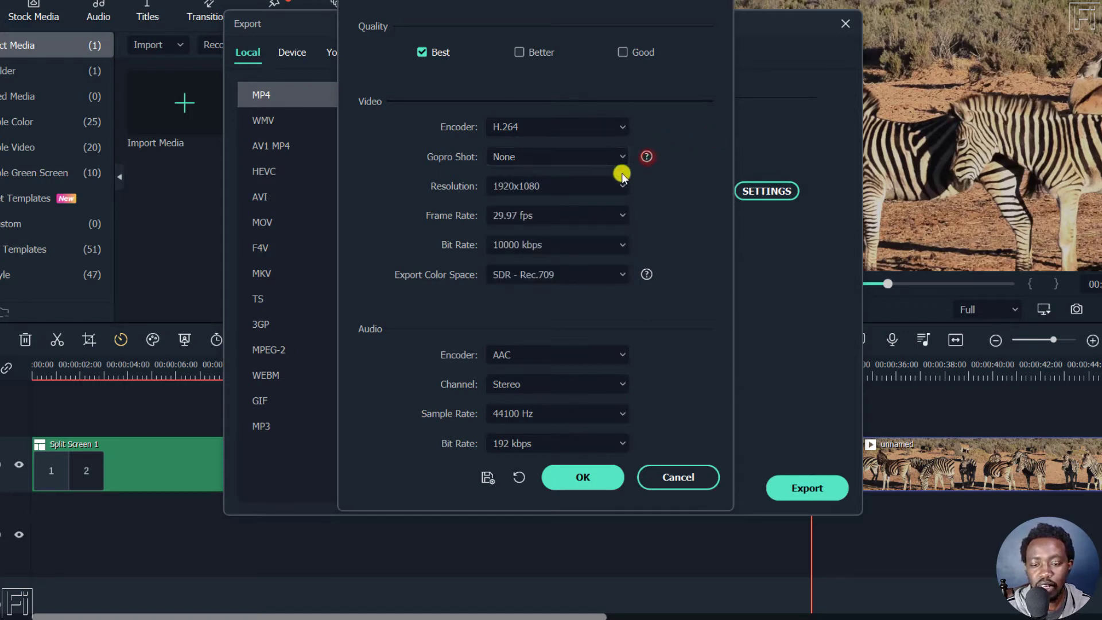
pyautogui.click(647, 274)
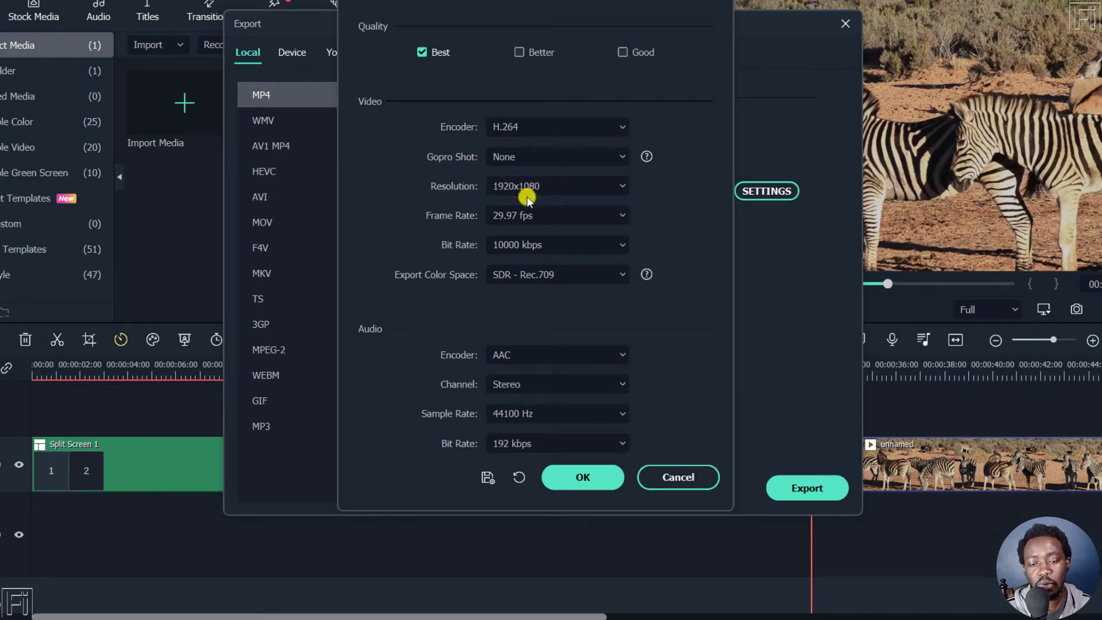
# Set the export resolution to Custom at 1920 x 1080
pyautogui.click(618, 186)
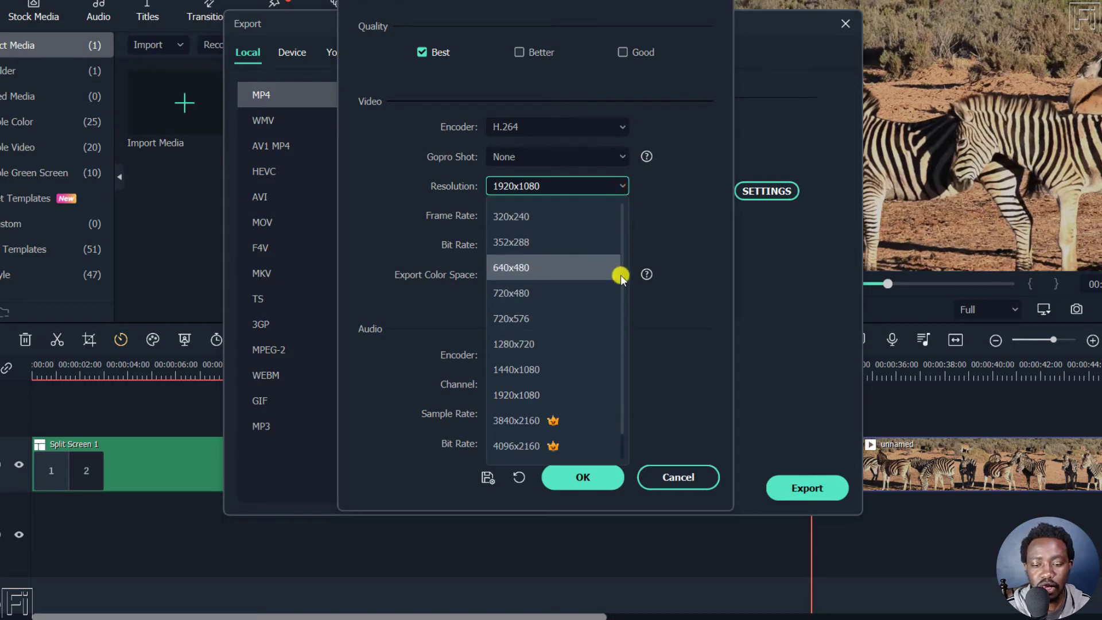
pyautogui.moveTo(621, 276); pyautogui.dragTo(624, 352)
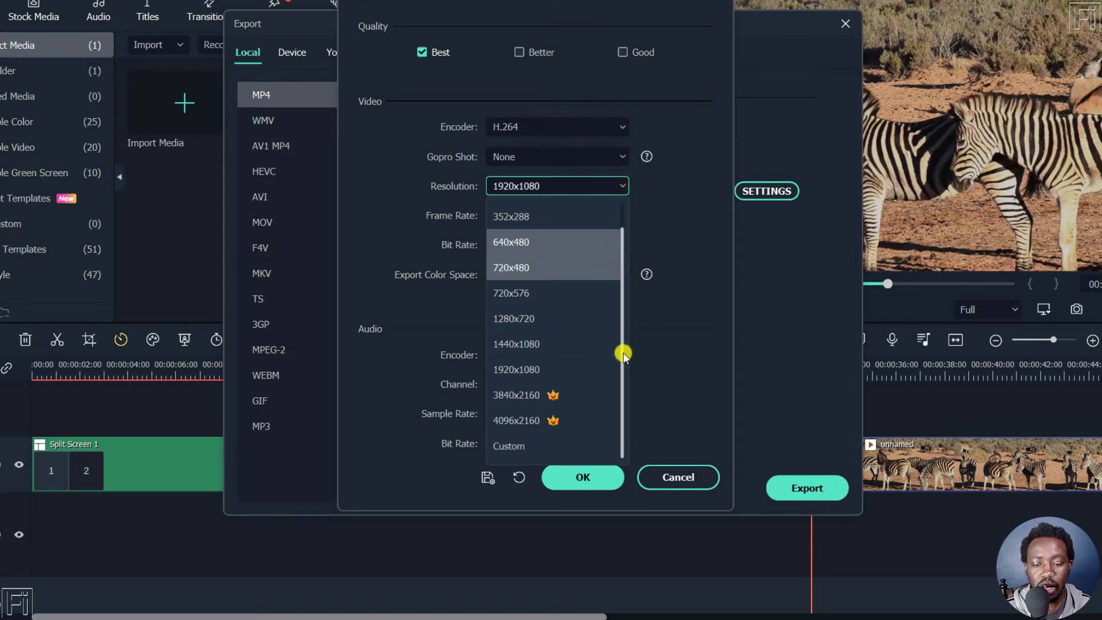
pyautogui.click(529, 443)
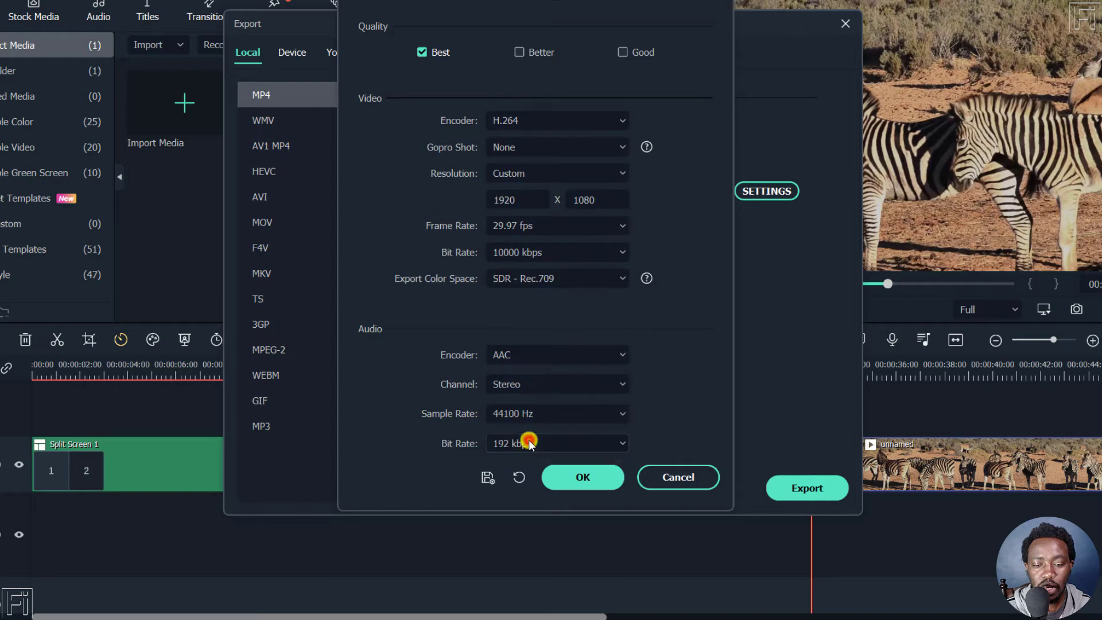
# Examine the available frame rates, video bit rates and export color spaces in the video settings
pyautogui.click(622, 226)
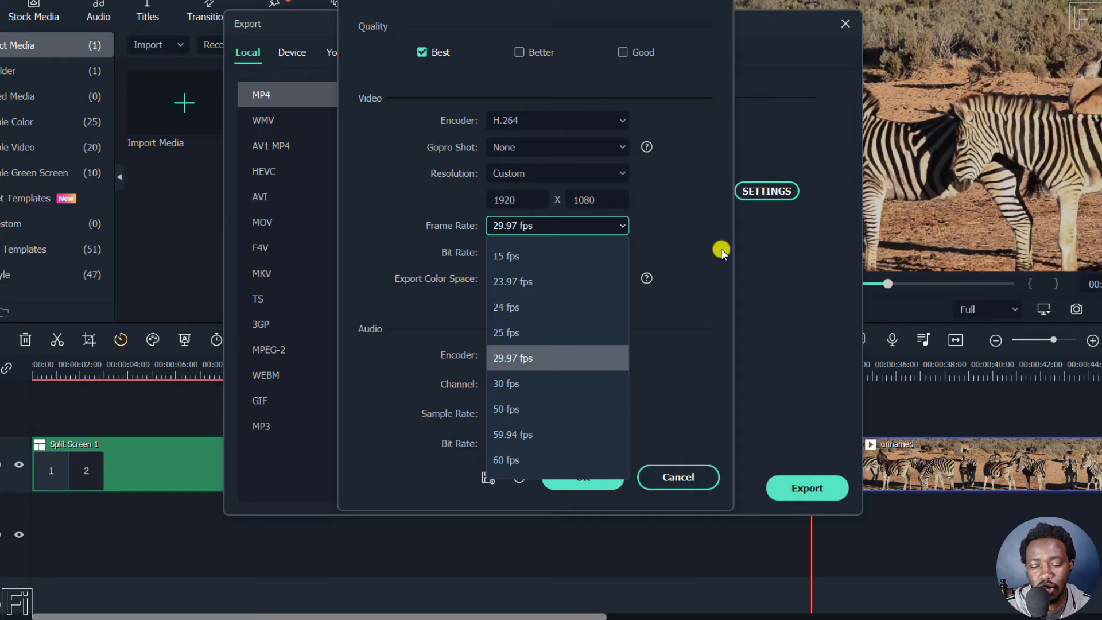
pyautogui.click(715, 210)
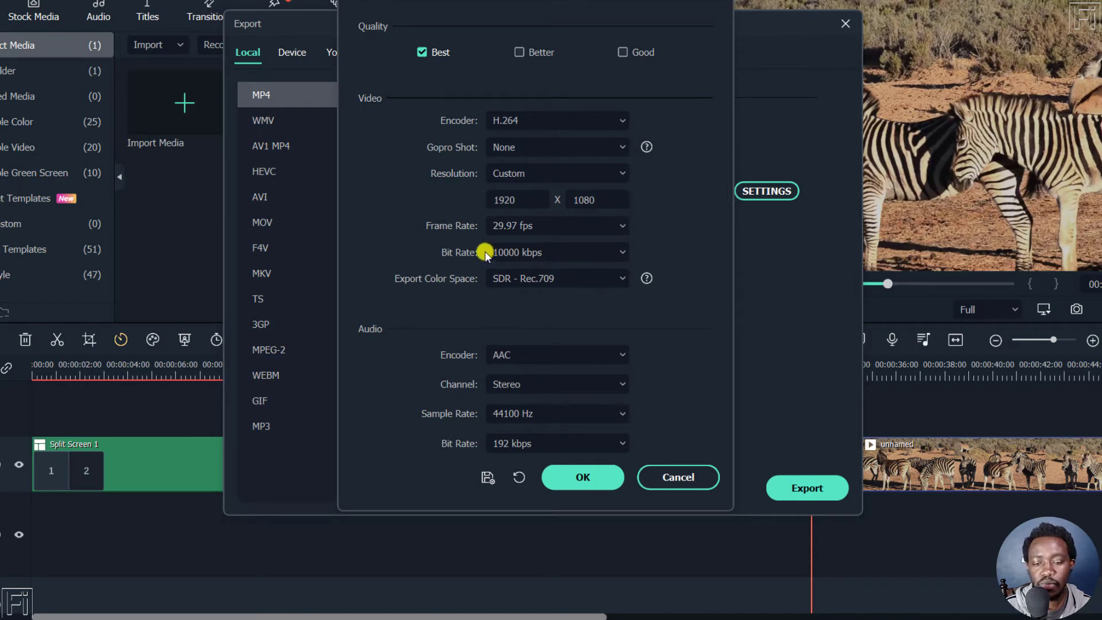
pyautogui.click(622, 251)
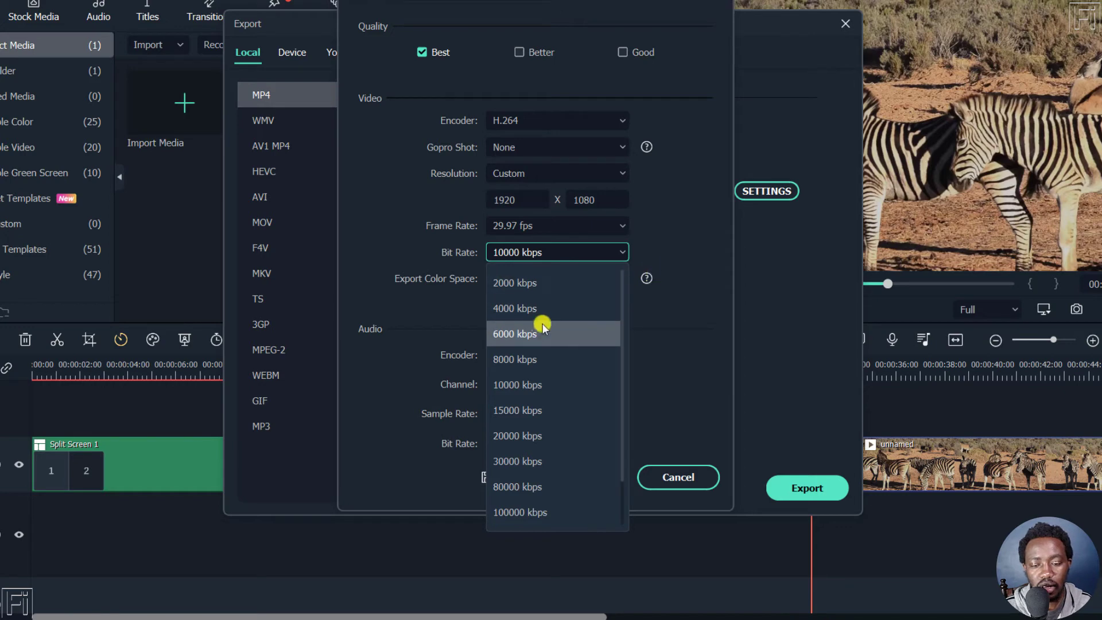
pyautogui.click(701, 236)
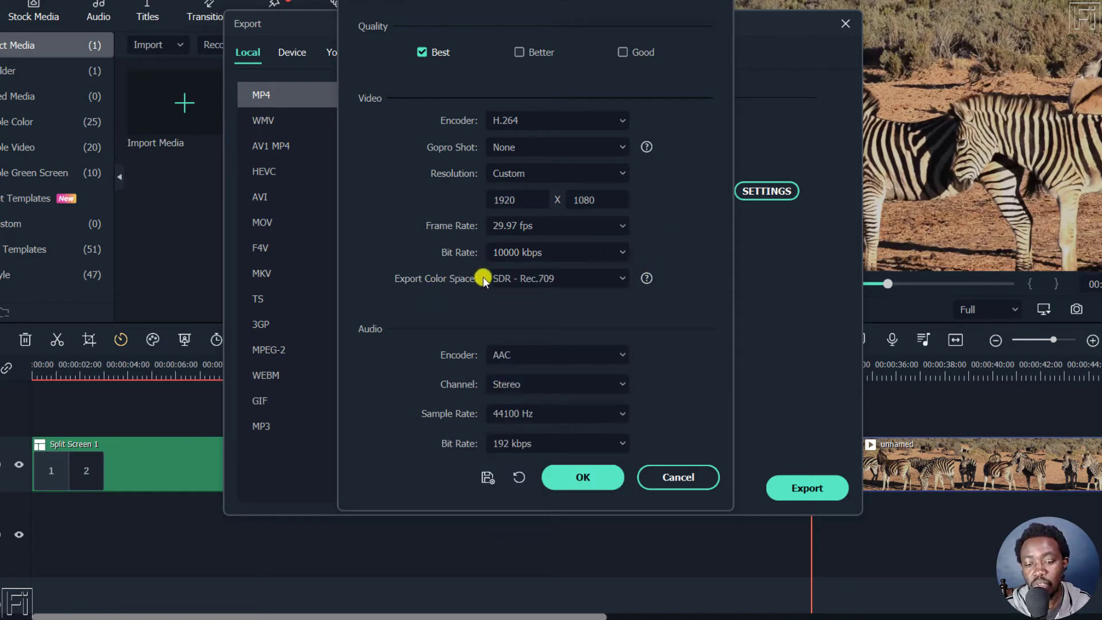
pyautogui.click(625, 278)
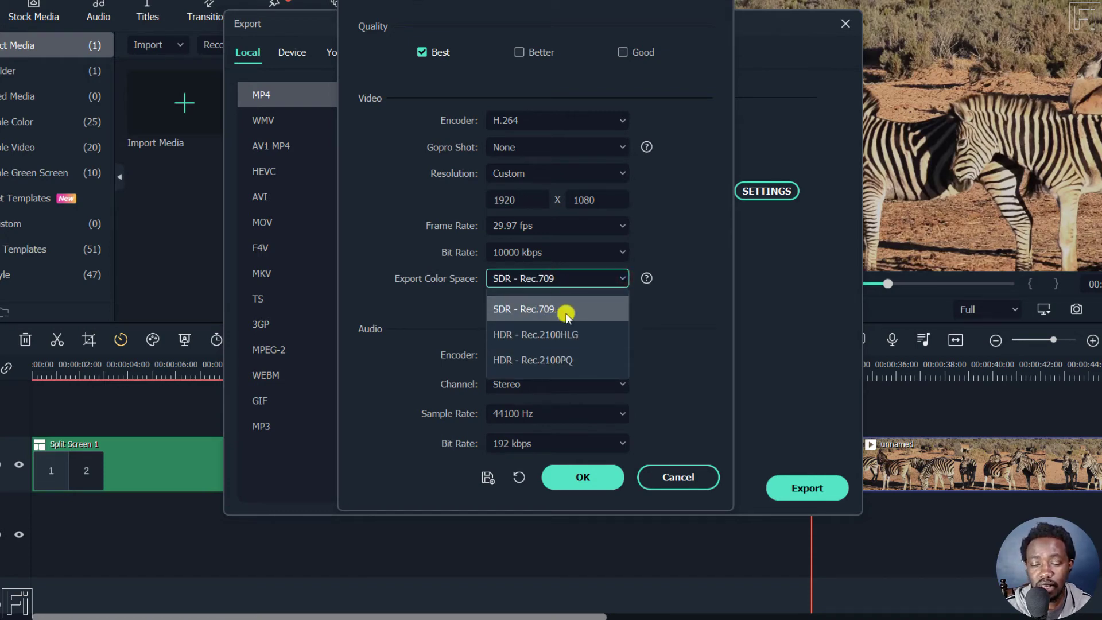
pyautogui.click(689, 252)
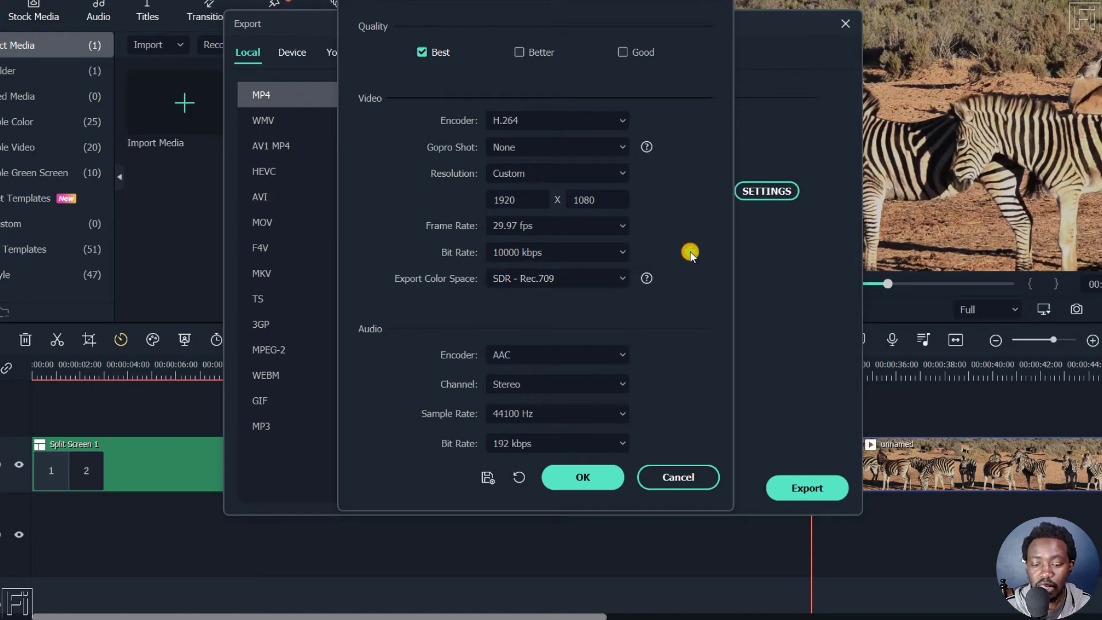
# Examine the encoder and channel choices in the audio export settings
pyautogui.click(520, 356)
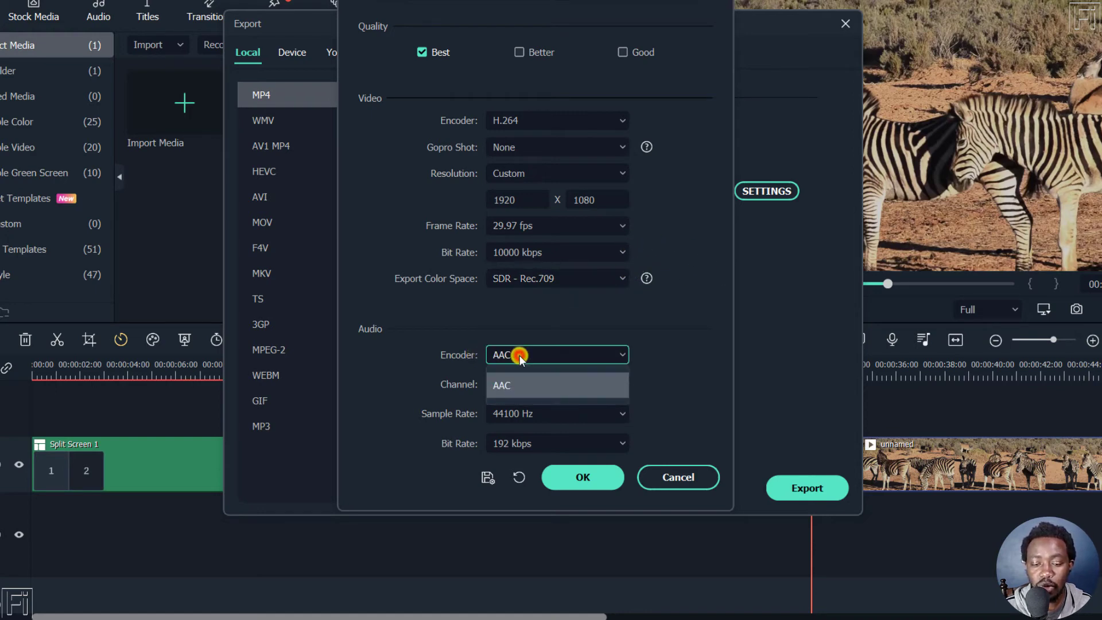
pyautogui.click(666, 362)
pyautogui.click(531, 382)
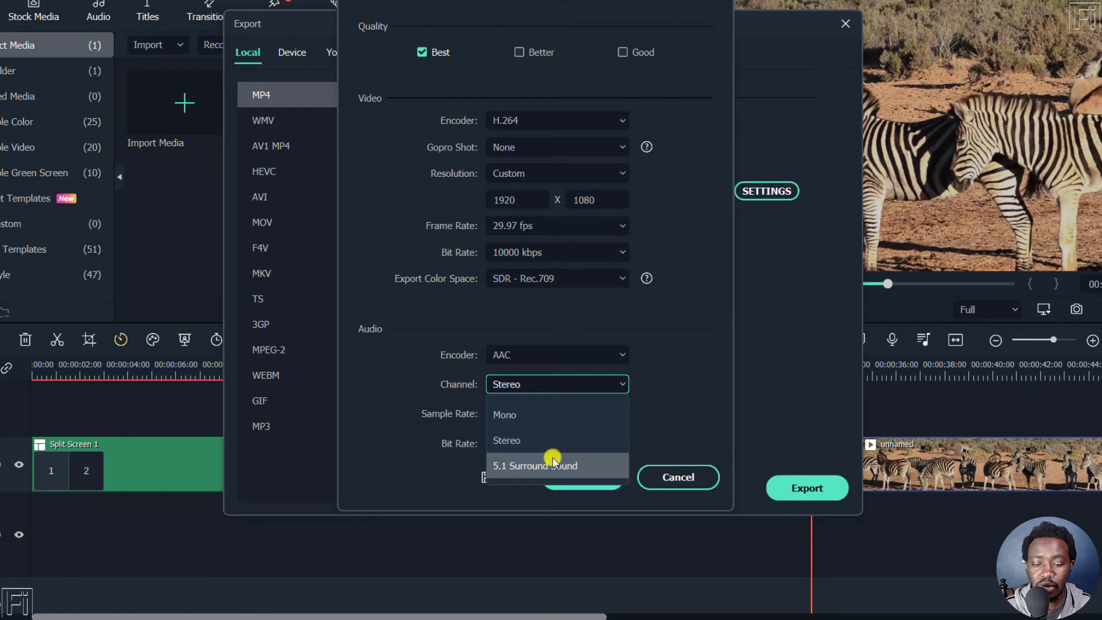
pyautogui.click(691, 361)
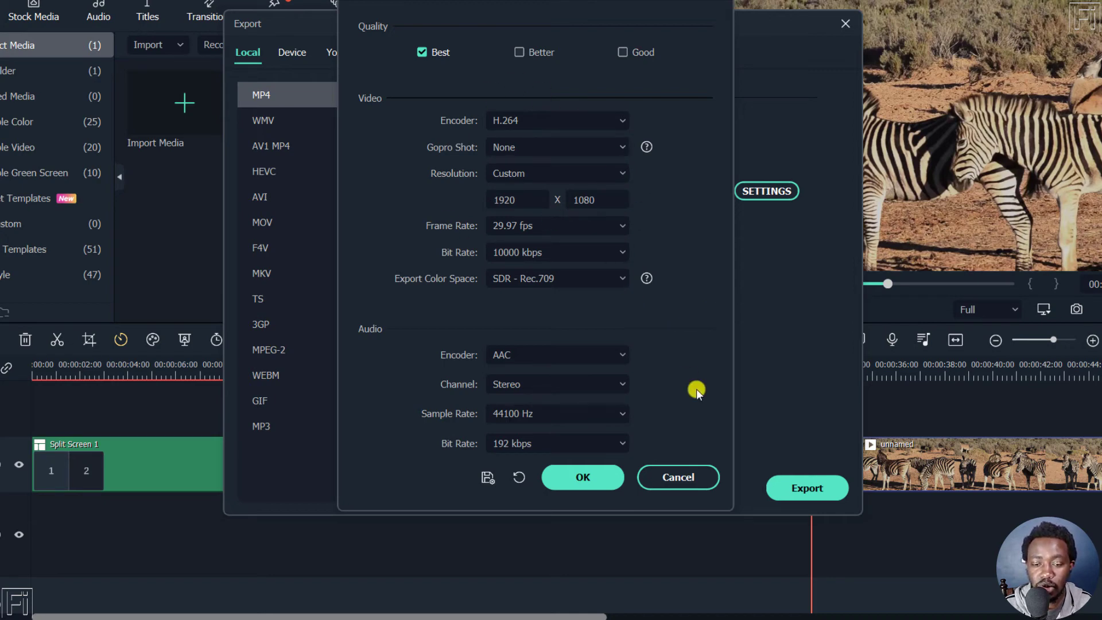
# Save the export settings as a new preset named "1920 x 1080 - Preset" and select that preset for the export
pyautogui.click(485, 479)
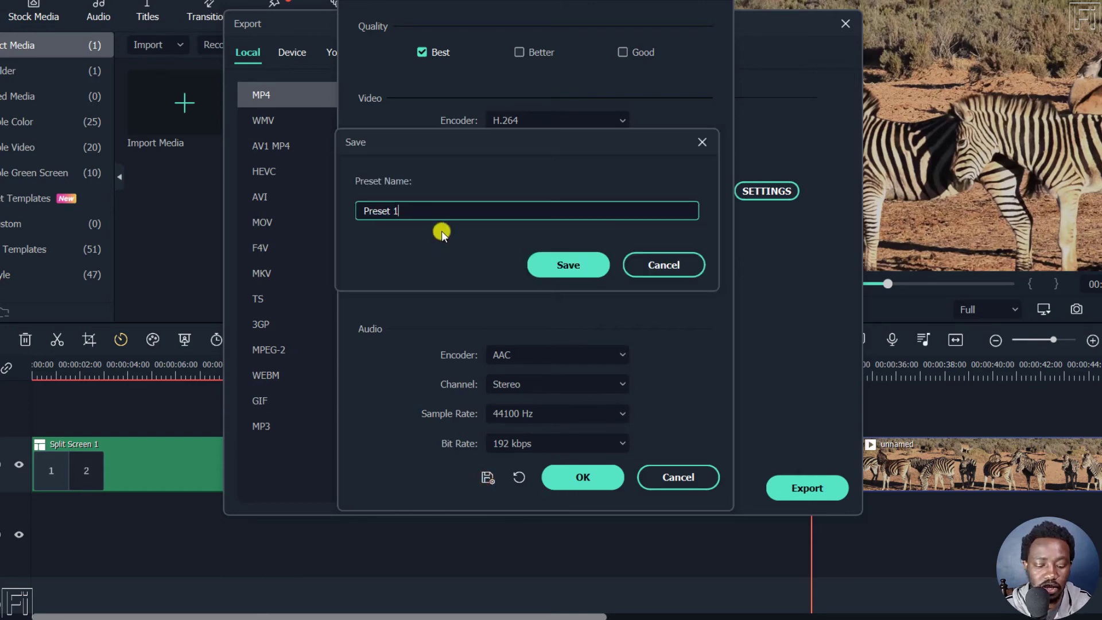
pyautogui.hotkey('ctrl', 'a')
pyautogui.write('1920 x')
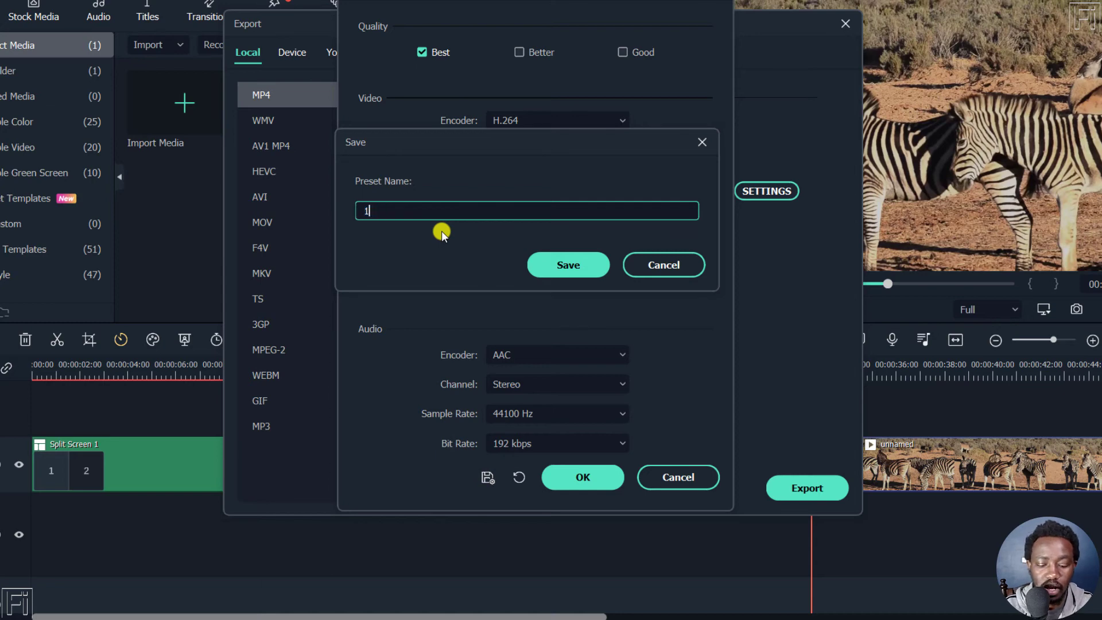
pyautogui.write(' 1080 - Pre')
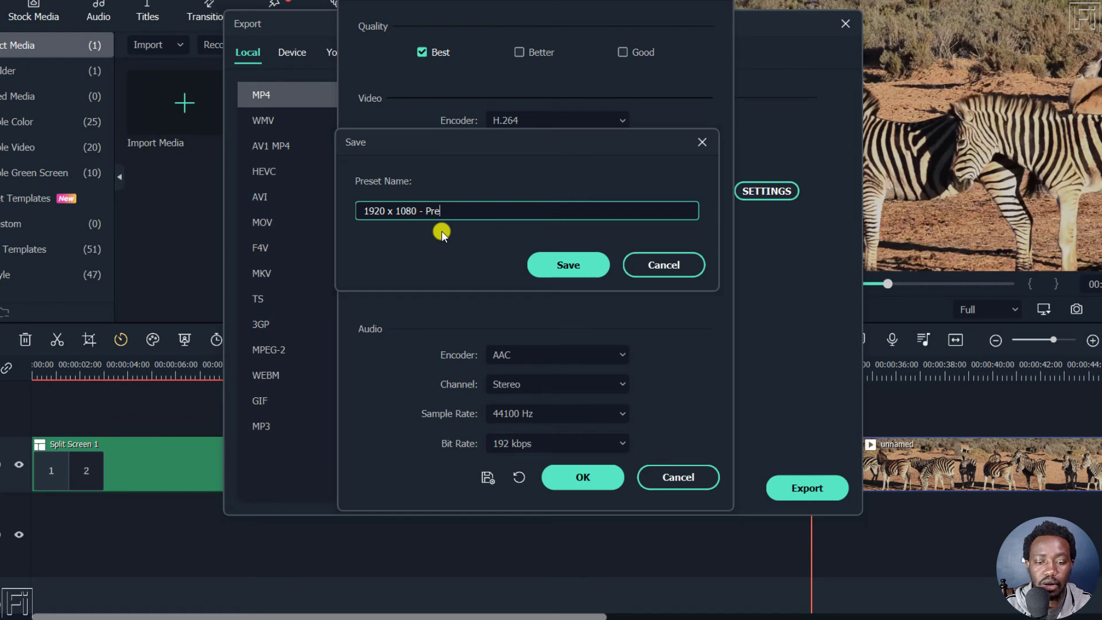
pyautogui.write('set')
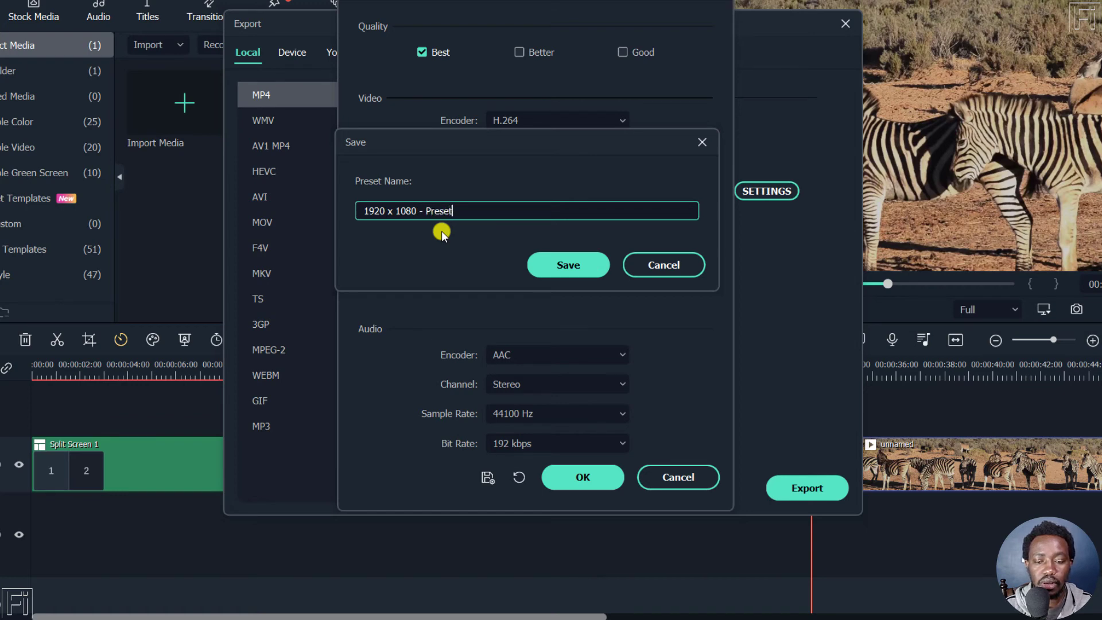
pyautogui.click(565, 265)
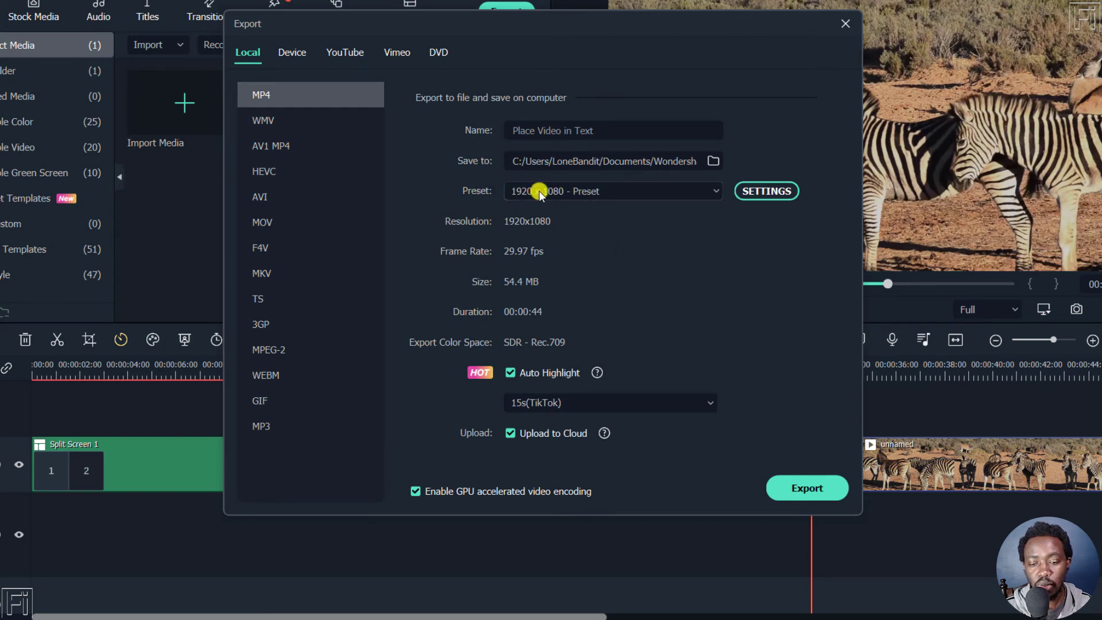
pyautogui.click(716, 191)
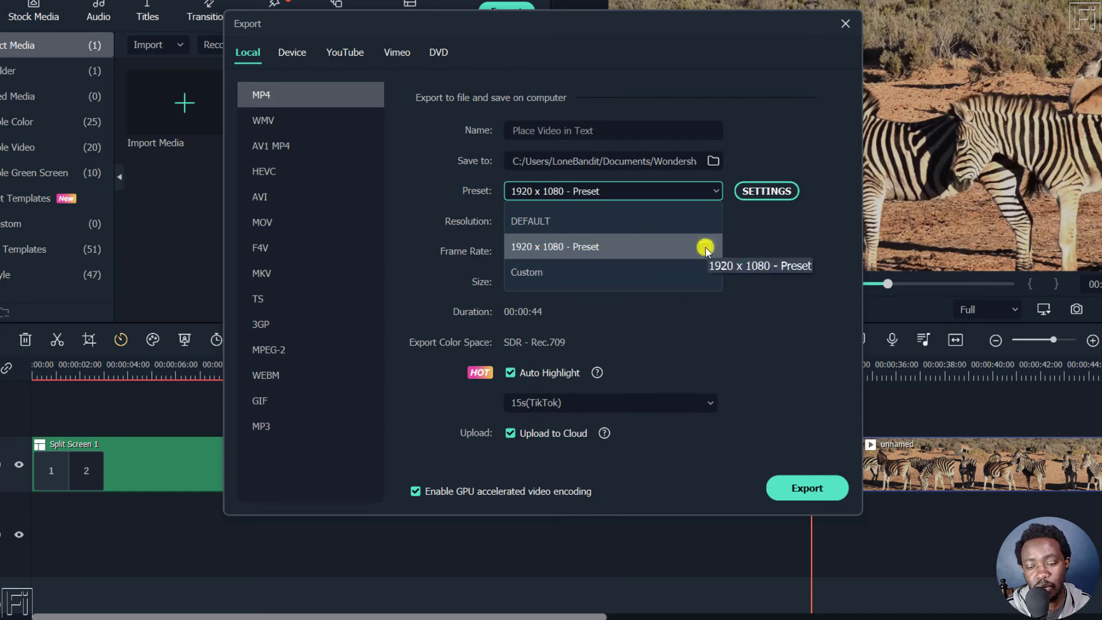
pyautogui.click(547, 247)
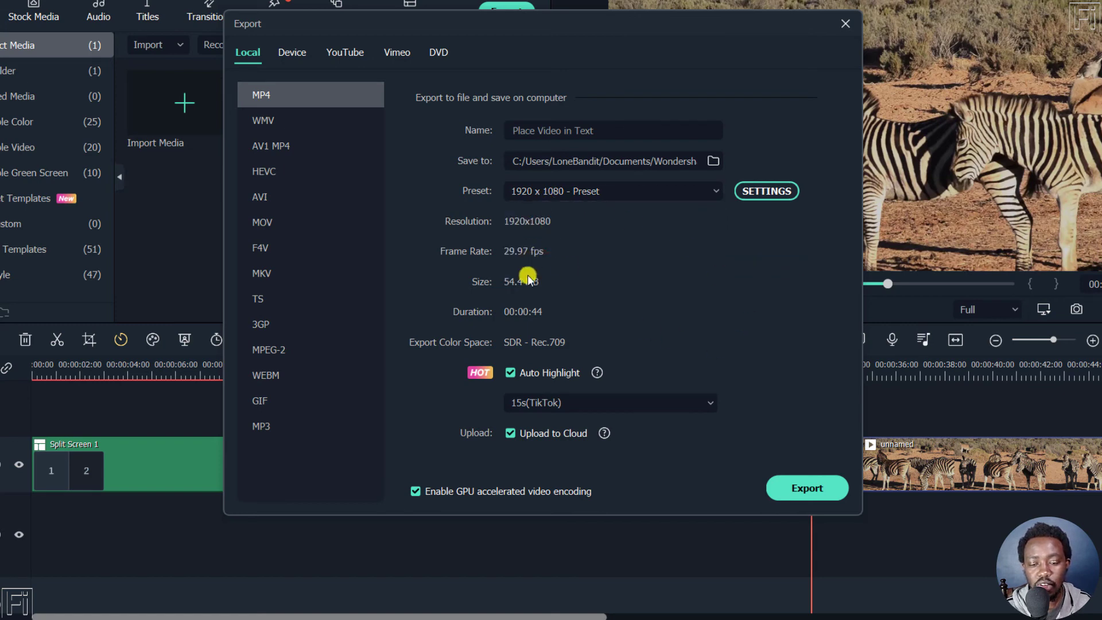